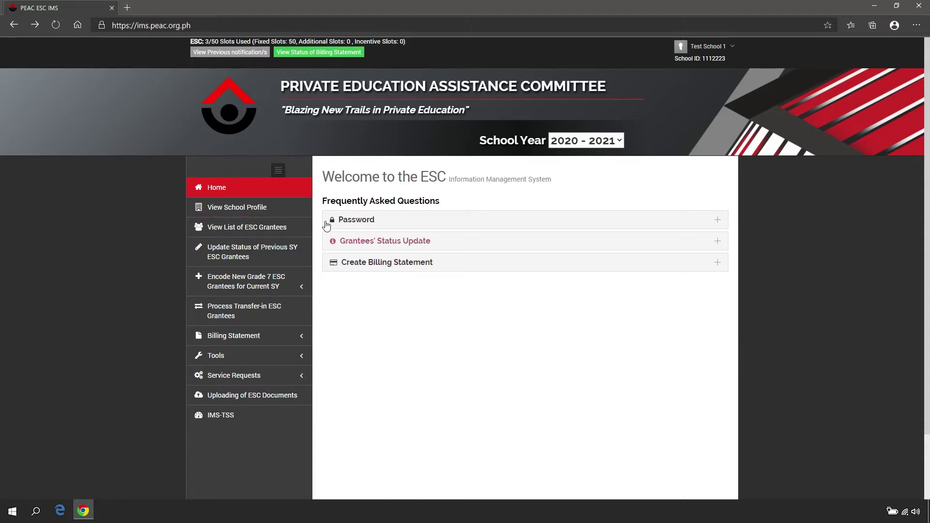
Open the school's profile page from the View School Profile link in the sidebar.
{"action": "left_click", "coordinate": [306, 209]}
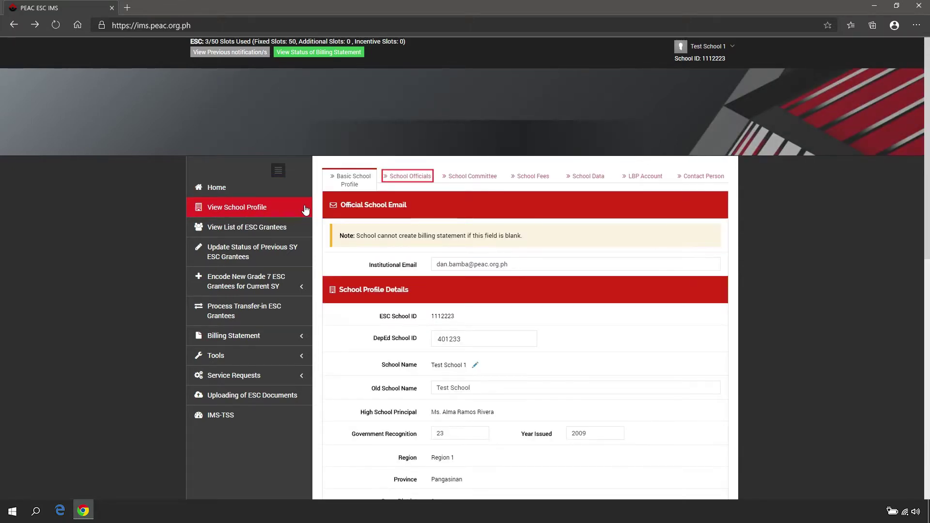
On the School Officials tab, enter the registrar's title 'Mr.' and first, middle and last names.
{"action": "left_click", "coordinate": [423, 182]}
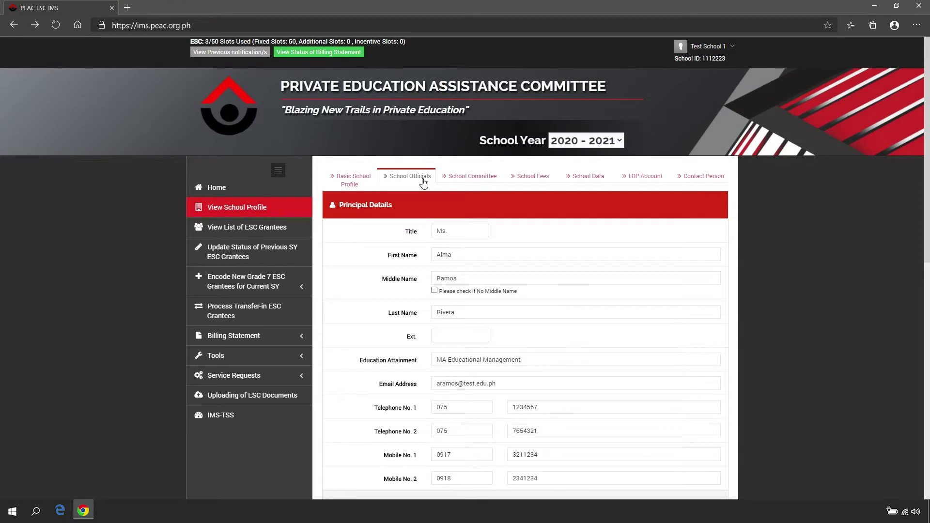
{"action": "scroll", "coordinate": [423, 182], "scroll_direction": "down", "scroll_amount": 8}
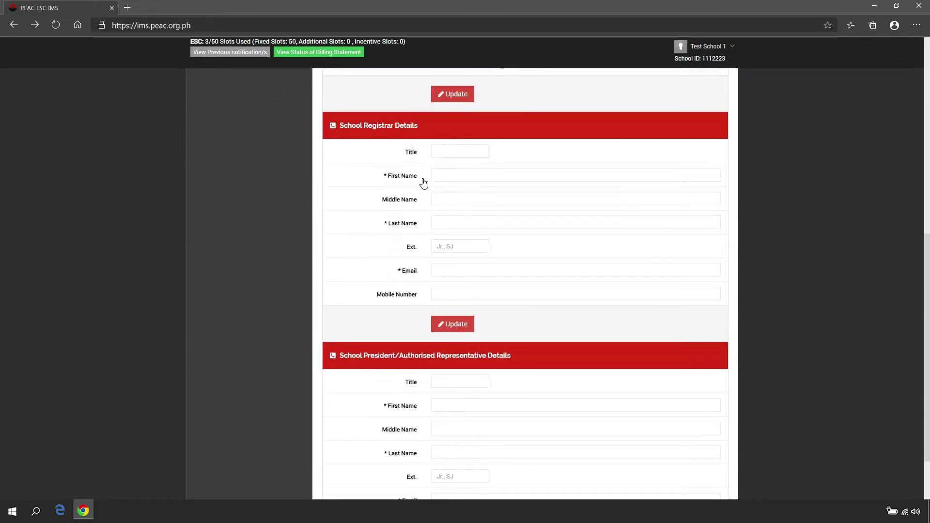
{"action": "scroll", "coordinate": [423, 182], "scroll_direction": "down", "scroll_amount": 2}
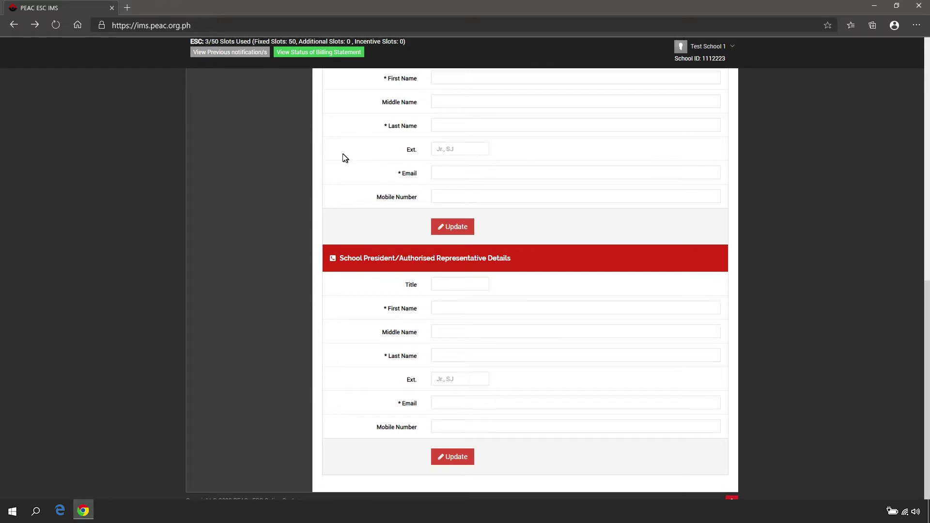
{"action": "scroll", "coordinate": [343, 157], "scroll_direction": "up", "scroll_amount": 2}
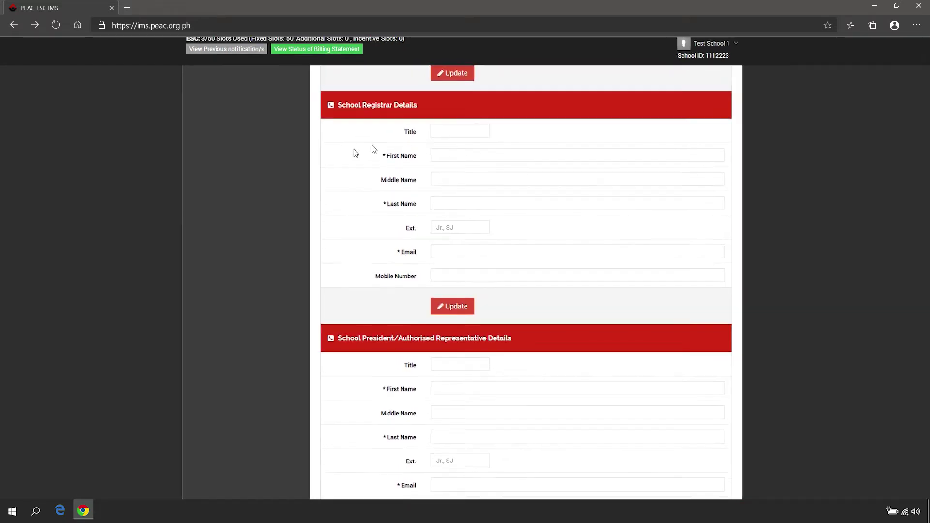
{"action": "left_click", "coordinate": [474, 120]}
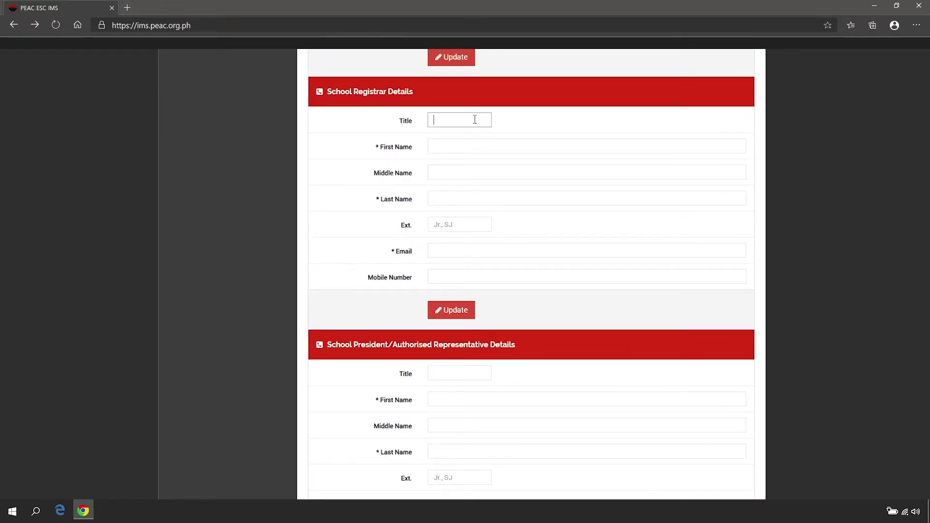
{"action": "type", "text": "Mr."}
{"action": "left_click", "coordinate": [508, 146]}
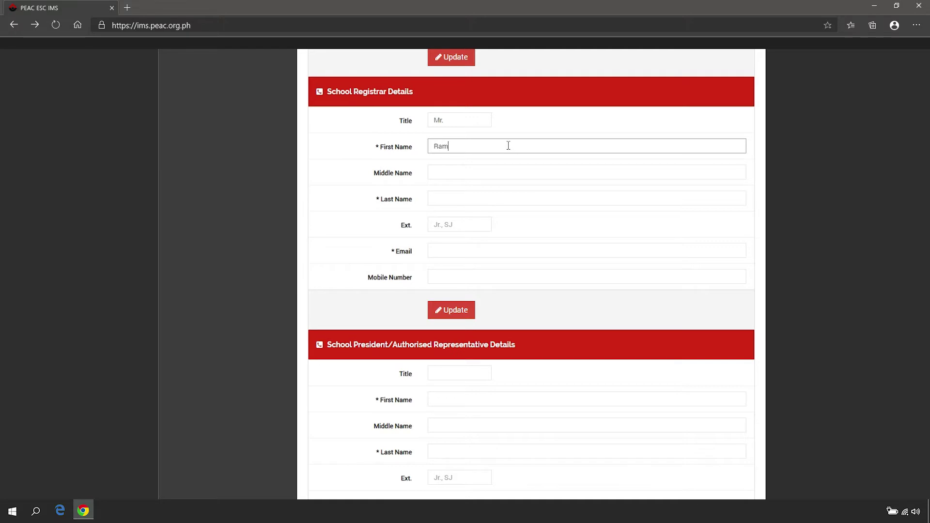
{"action": "left_click", "coordinate": [511, 173]}
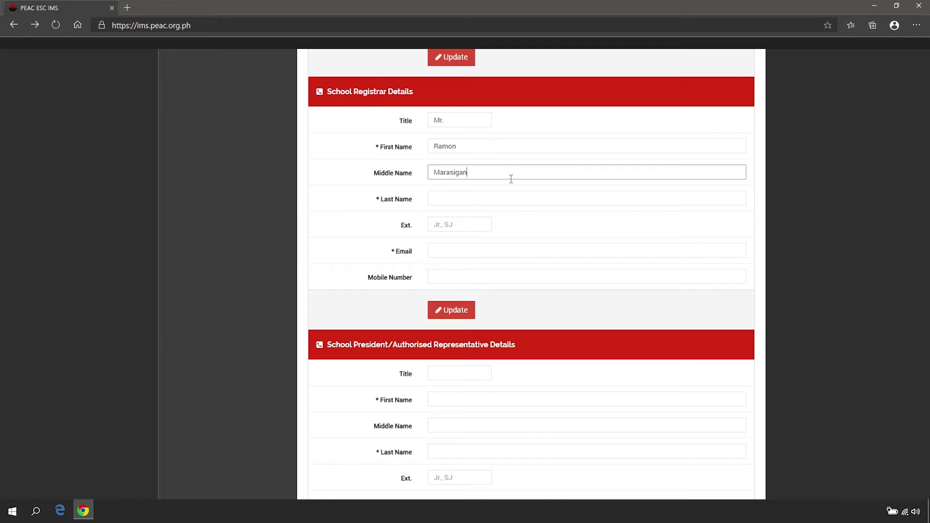
{"action": "left_click", "coordinate": [515, 199]}
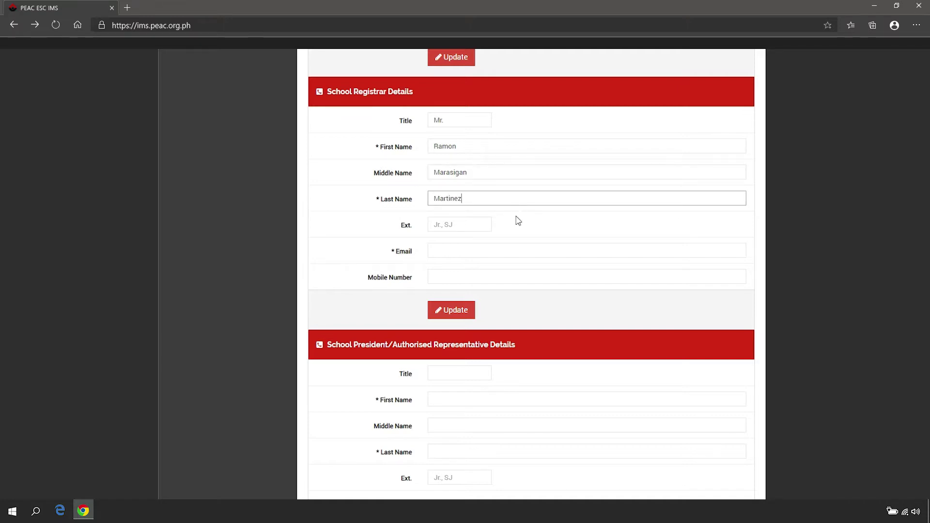
Fill in the registrar's email and mobile number, then save the registrar details.
{"action": "left_click", "coordinate": [522, 251]}
{"action": "type", "text": "registrar@test.edu.ph"}
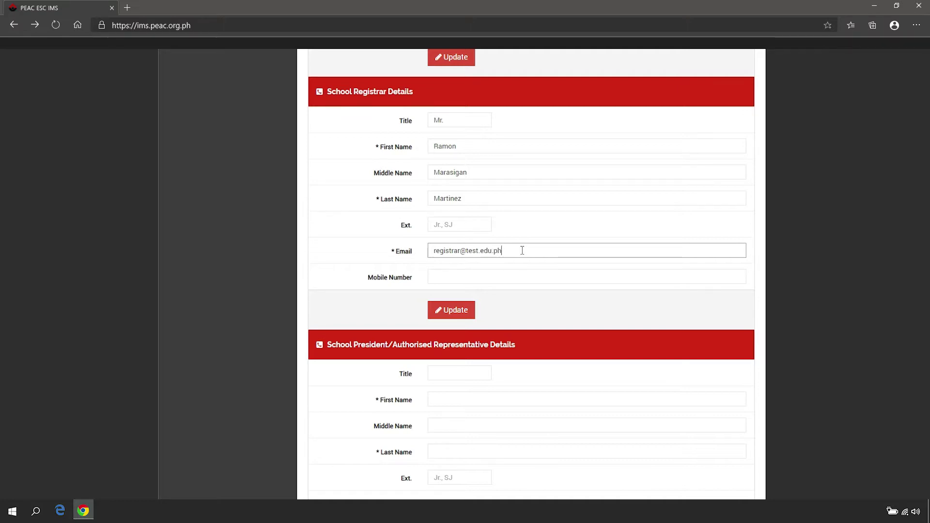
{"action": "left_click", "coordinate": [533, 277]}
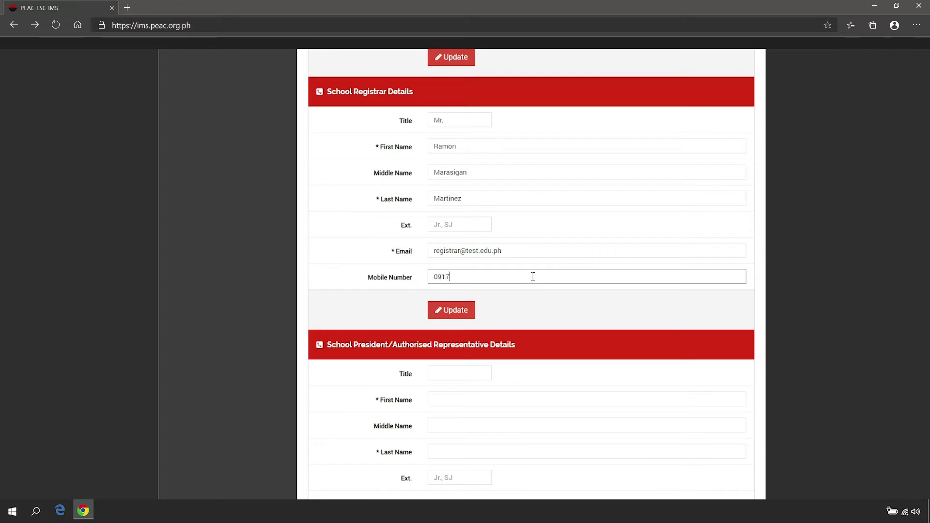
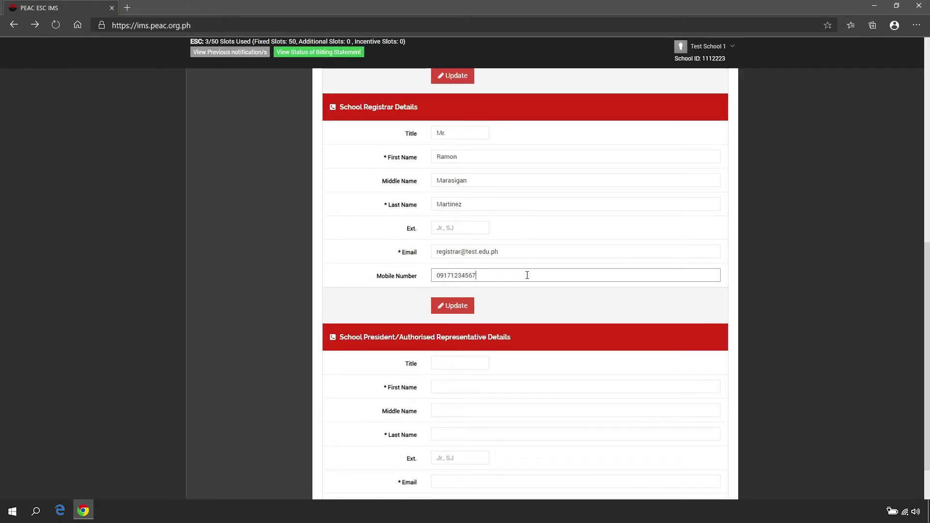
{"action": "left_click", "coordinate": [472, 314]}
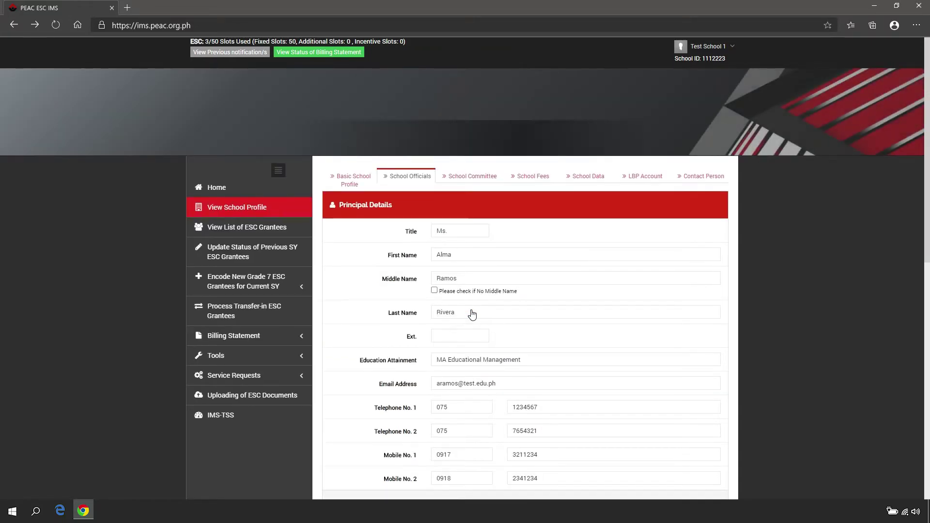
Enter the school president's title 'Dr.' and first, middle and last names.
{"action": "scroll", "coordinate": [472, 314], "scroll_direction": "down", "scroll_amount": 9}
{"action": "scroll", "coordinate": [472, 314], "scroll_direction": "down", "scroll_amount": 2}
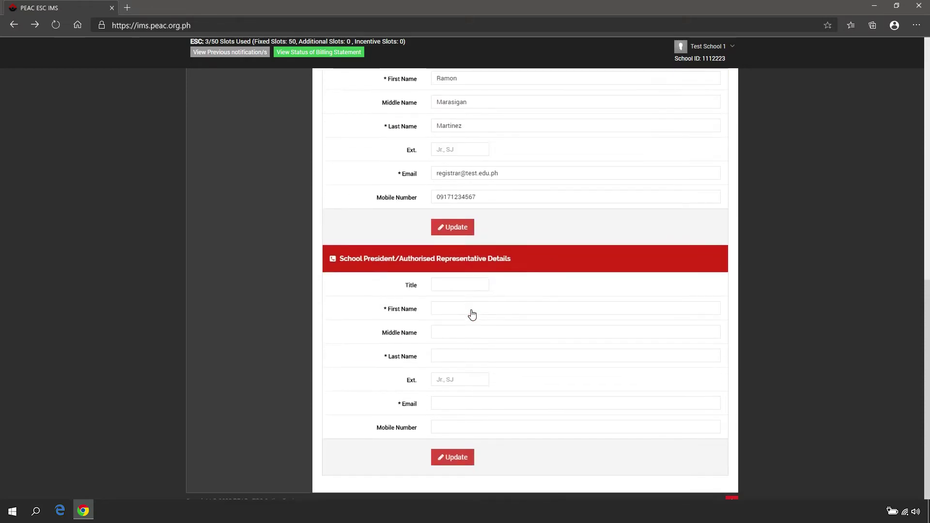
{"action": "left_click", "coordinate": [482, 286]}
{"action": "type", "text": "Dr."}
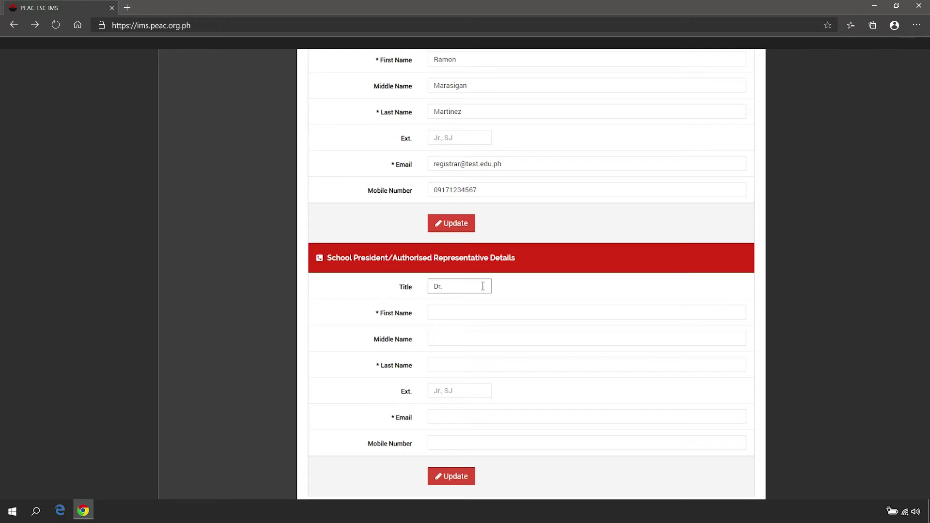
{"action": "left_click", "coordinate": [488, 310]}
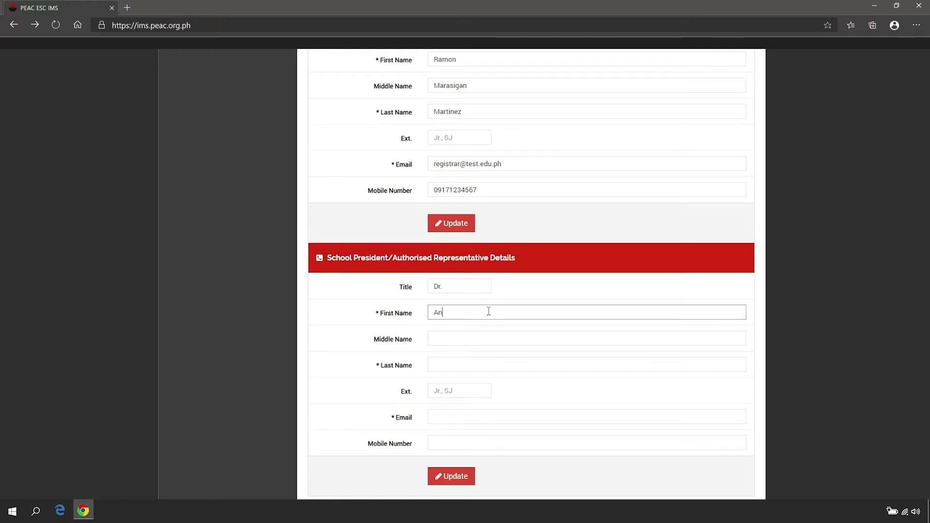
{"action": "left_click", "coordinate": [494, 339]}
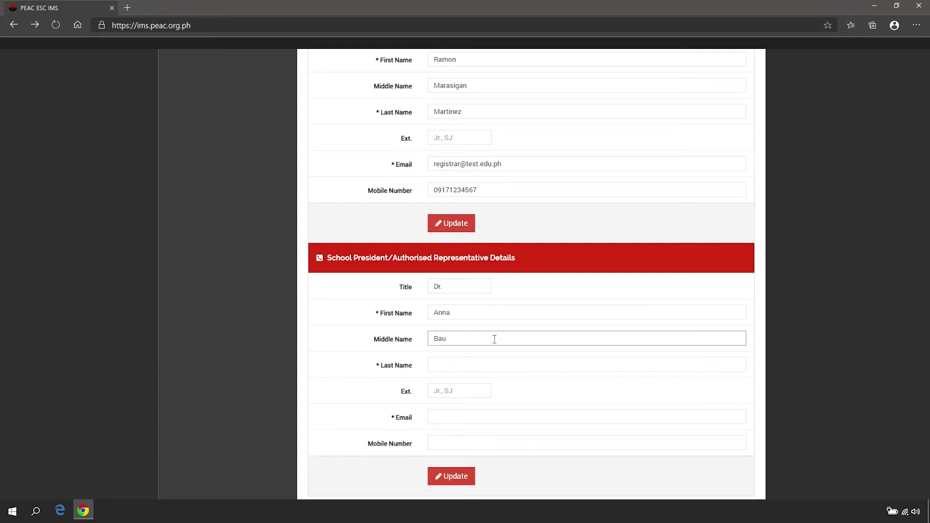
{"action": "left_click", "coordinate": [494, 365]}
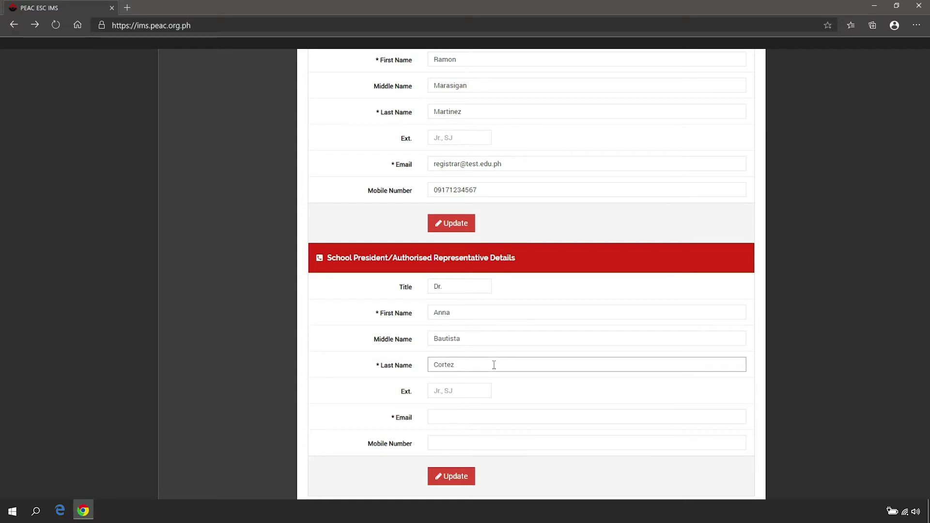
Fill in the president's email and mobile number, then save the president details.
{"action": "left_click", "coordinate": [528, 417]}
{"action": "type", "text": "presid"}
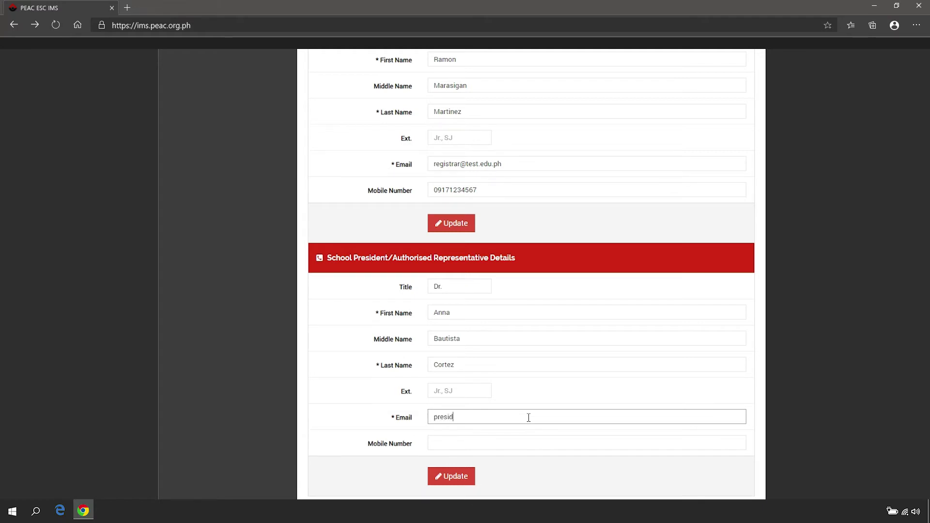
{"action": "type", "text": "ent@test.edu.ph"}
{"action": "left_click", "coordinate": [528, 442]}
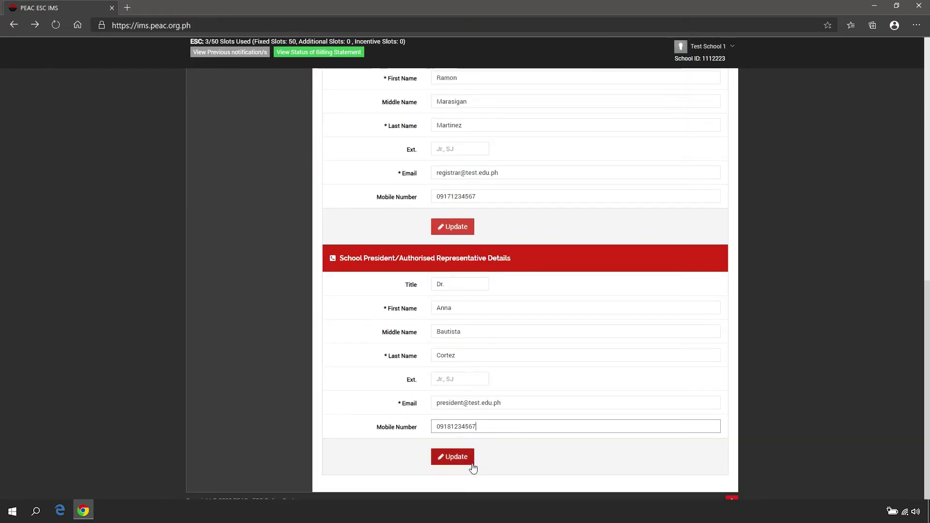
{"action": "left_click", "coordinate": [473, 468]}
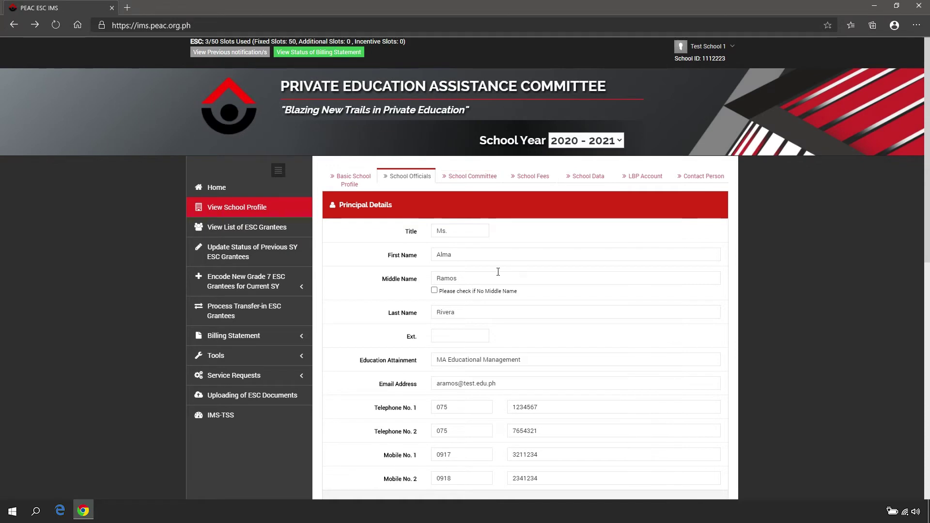
Switch to the School Committee tab showing the empty Parents' Association President fields.
{"action": "left_click", "coordinate": [485, 177]}
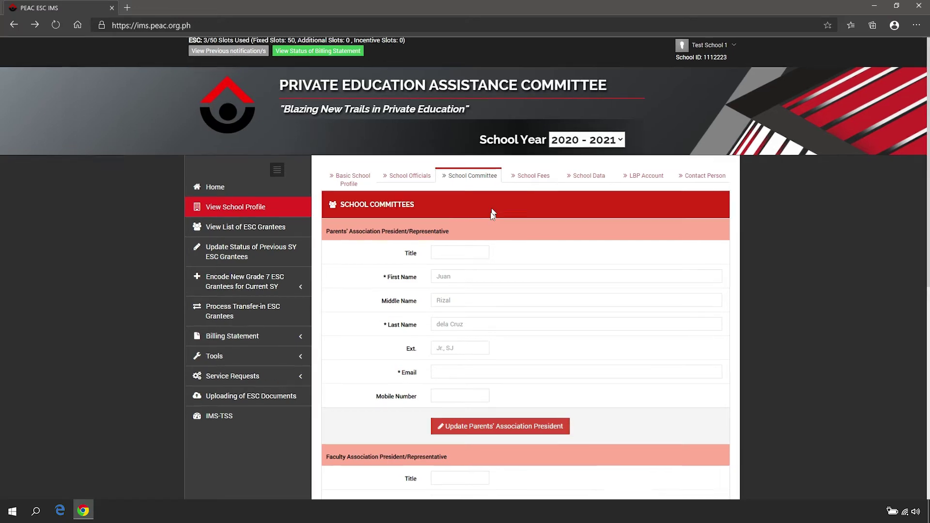
Enter the parents' association president's title 'Ms.' and first, middle and last names.
{"action": "left_click", "coordinate": [481, 250]}
{"action": "type", "text": "Ms."}
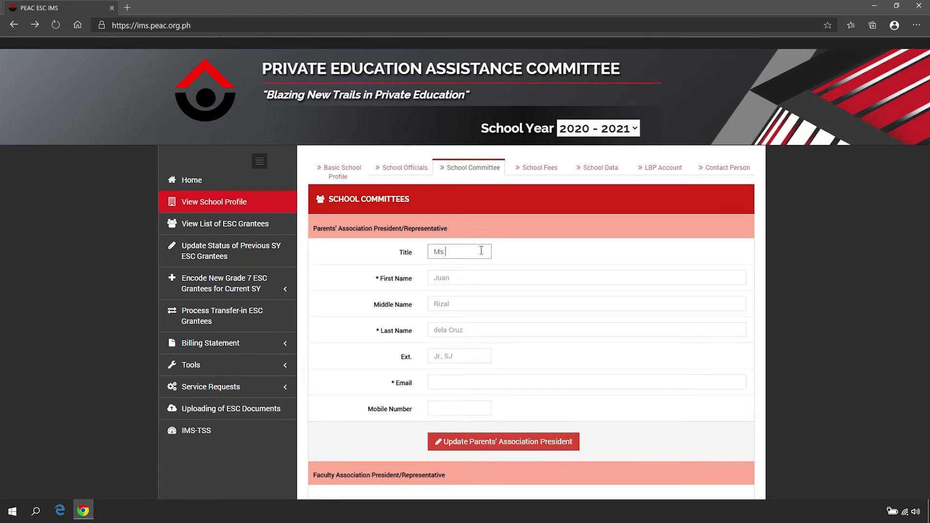
{"action": "left_click", "coordinate": [490, 276]}
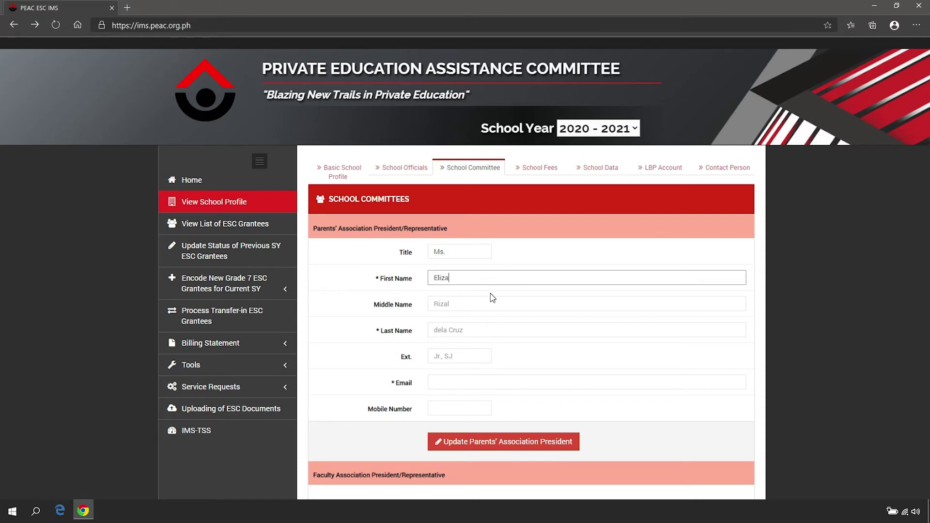
{"action": "left_click", "coordinate": [495, 303]}
{"action": "left_click", "coordinate": [498, 328]}
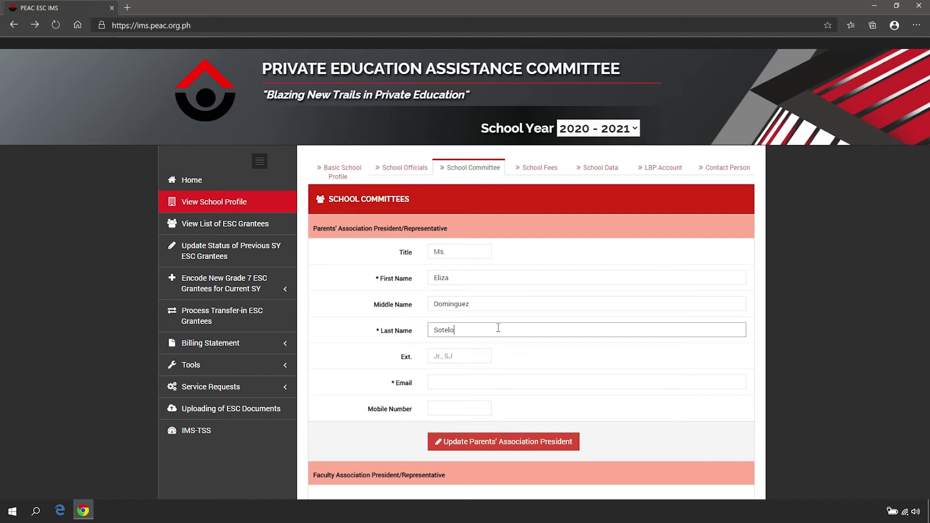
Fill in the parents' association president's email and mobile number, then save them.
{"action": "left_click", "coordinate": [512, 383]}
{"action": "type", "text": "pap@test.edu.ph"}
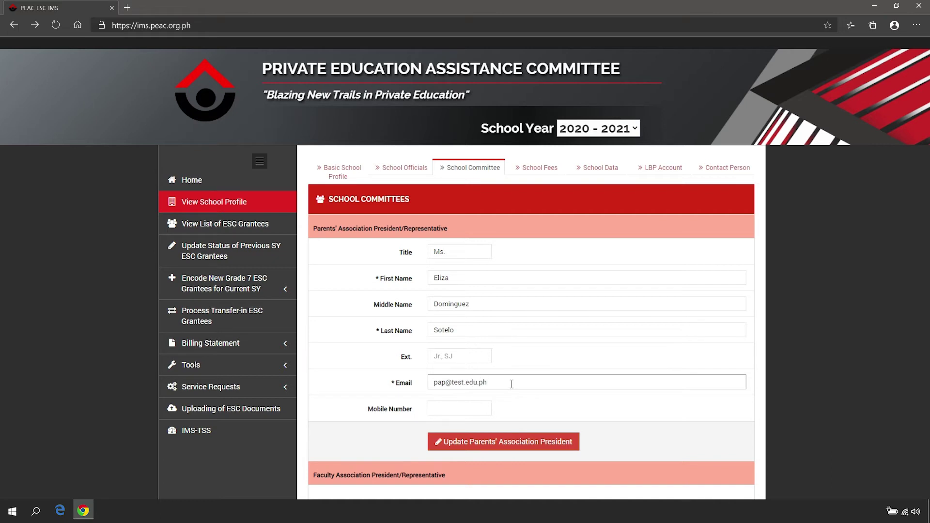
{"action": "left_click", "coordinate": [486, 408]}
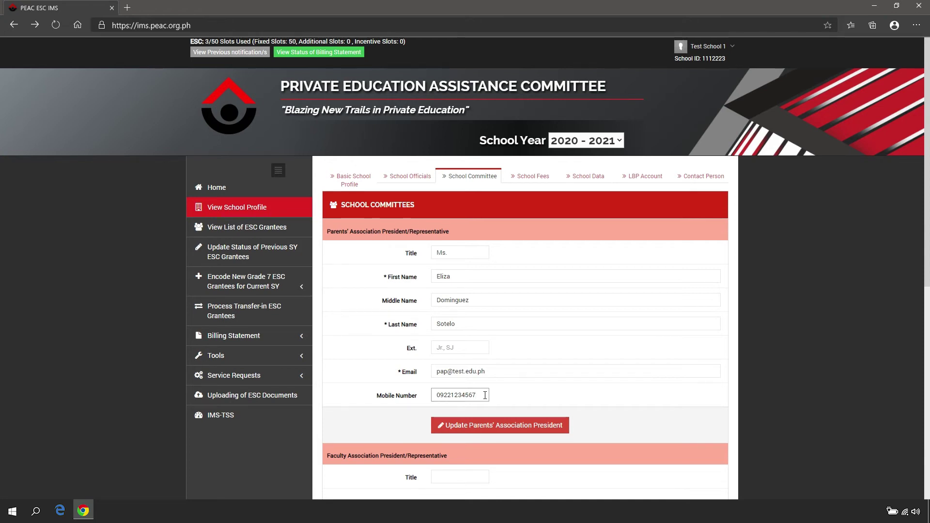
{"action": "left_click", "coordinate": [546, 433]}
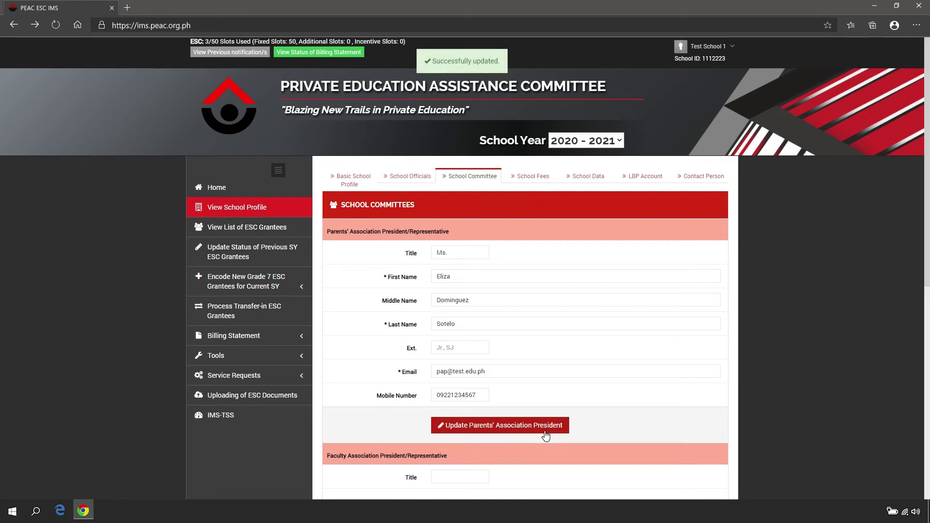